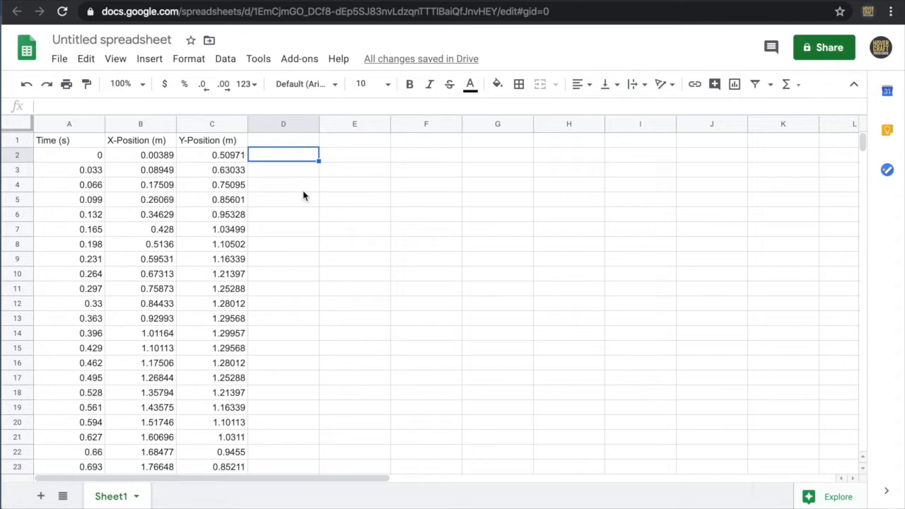
- Insert a chart of X-Position (m) against Time (s) from A1:B30 and change its type to Scatter chart
{"action": "left_click", "coordinate": [88, 145]}
{"action": "left_click_drag", "start_coordinate": [88, 147], "coordinate": [156, 427]}
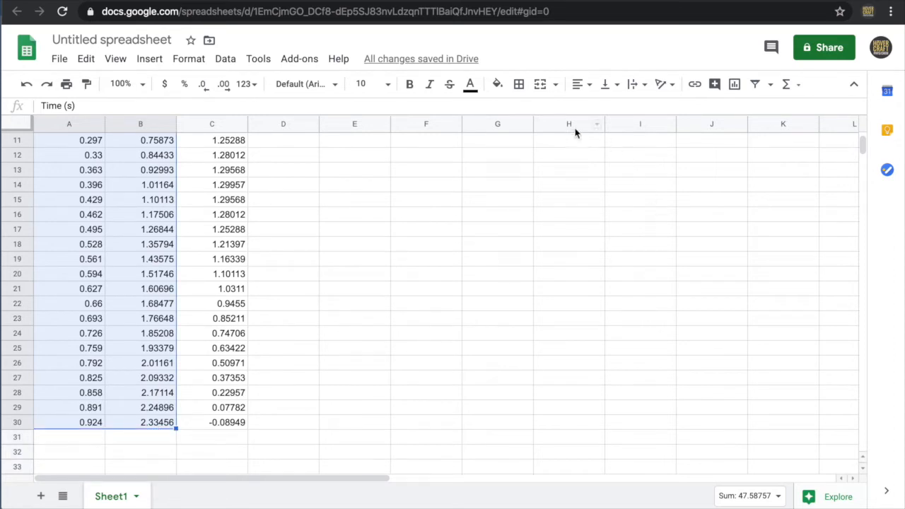
{"action": "left_click", "coordinate": [735, 85]}
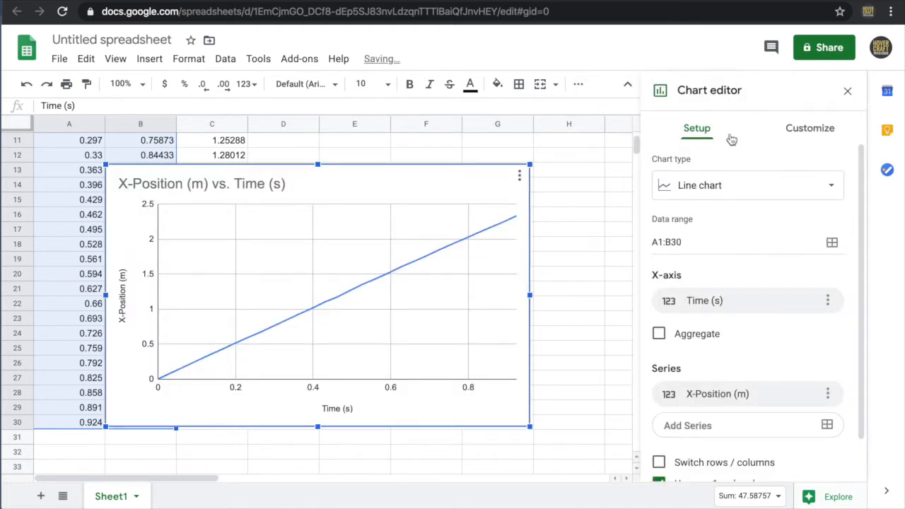
{"action": "left_click", "coordinate": [735, 186]}
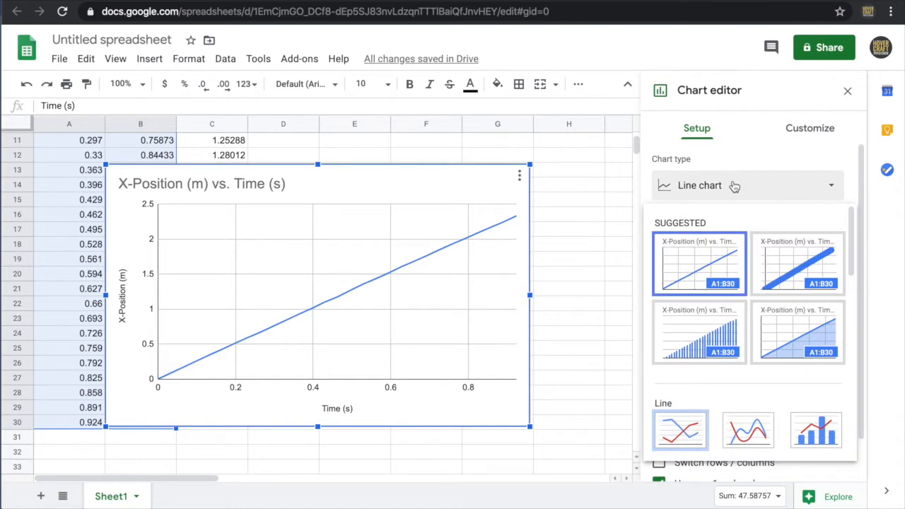
{"action": "scroll", "coordinate": [727, 218], "scroll_direction": "down", "scroll_amount": 3}
{"action": "scroll", "coordinate": [727, 220], "scroll_direction": "down", "scroll_amount": 3}
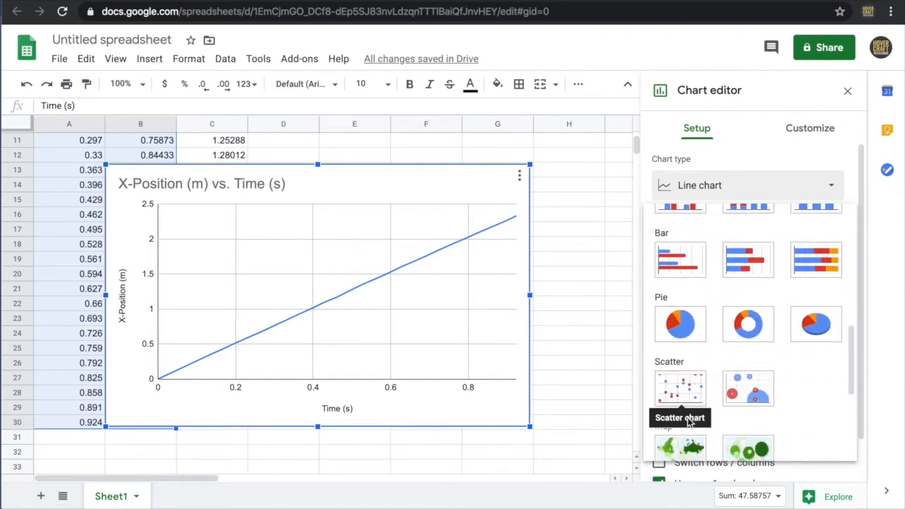
{"action": "left_click", "coordinate": [683, 394]}
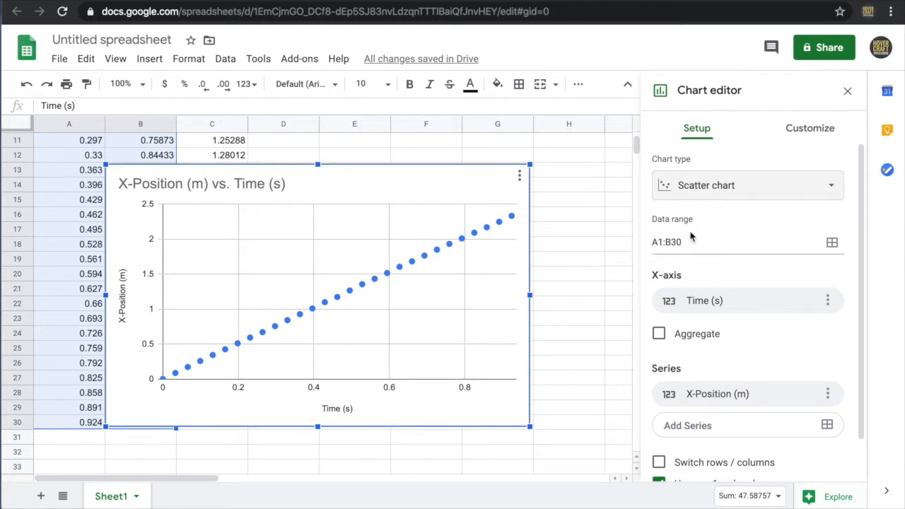
- Add a linear trendline to the X-Position (m) series and label it with its equation
{"action": "left_click", "coordinate": [808, 129]}
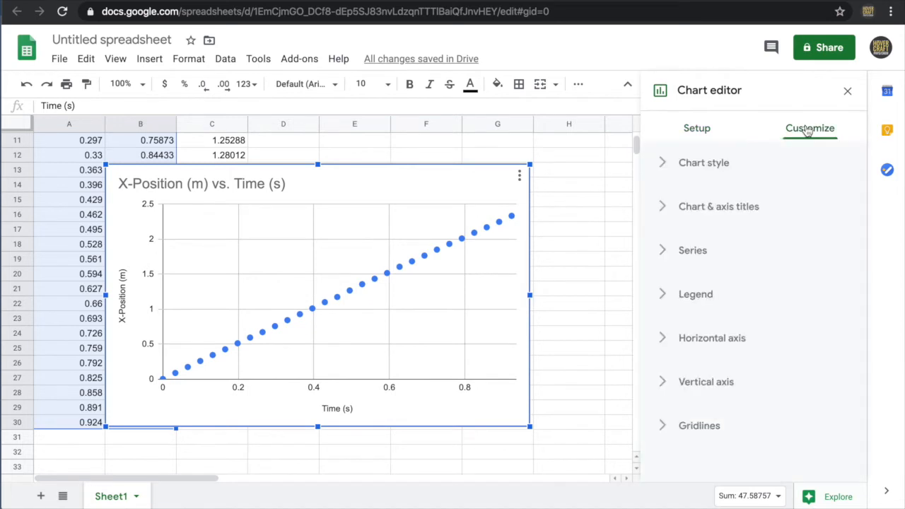
{"action": "left_click", "coordinate": [700, 255]}
{"action": "scroll", "coordinate": [752, 262], "scroll_direction": "down", "scroll_amount": 3}
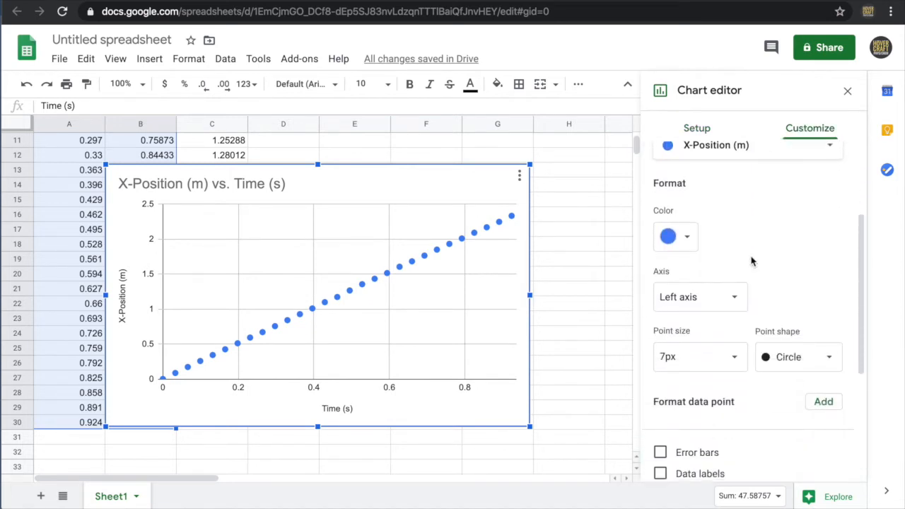
{"action": "left_click", "coordinate": [660, 408]}
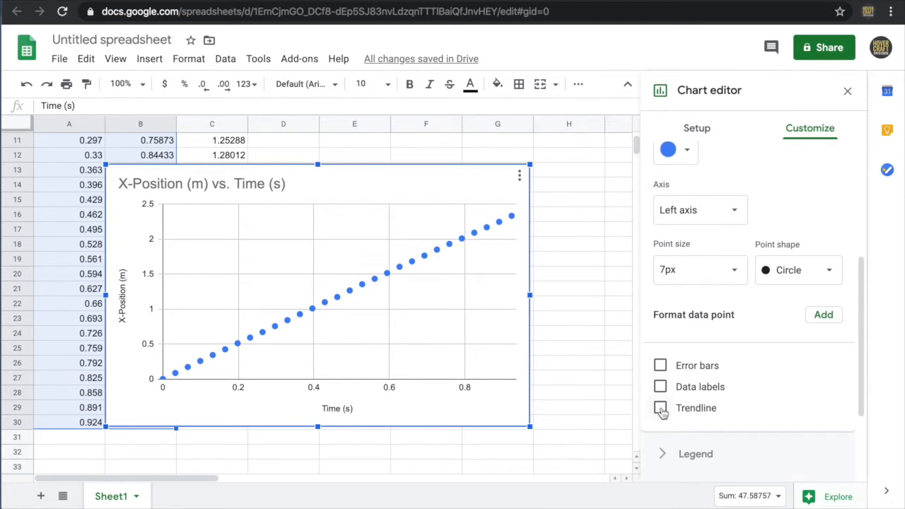
{"action": "scroll", "coordinate": [775, 389], "scroll_direction": "down", "scroll_amount": 1}
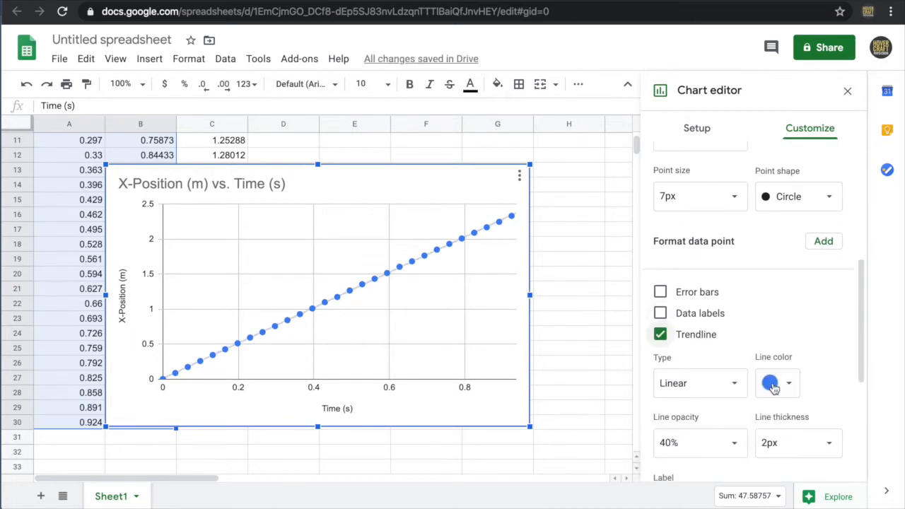
{"action": "scroll", "coordinate": [822, 379], "scroll_direction": "down", "scroll_amount": 3}
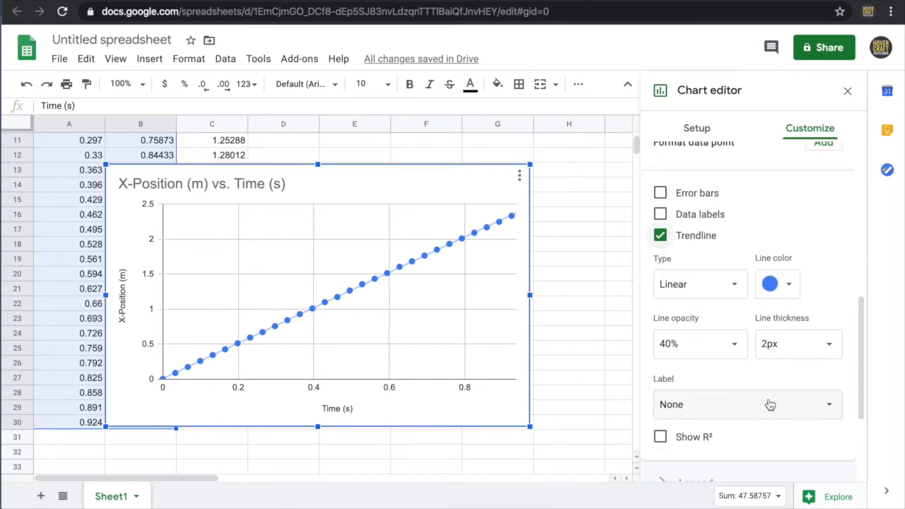
{"action": "left_click", "coordinate": [769, 407]}
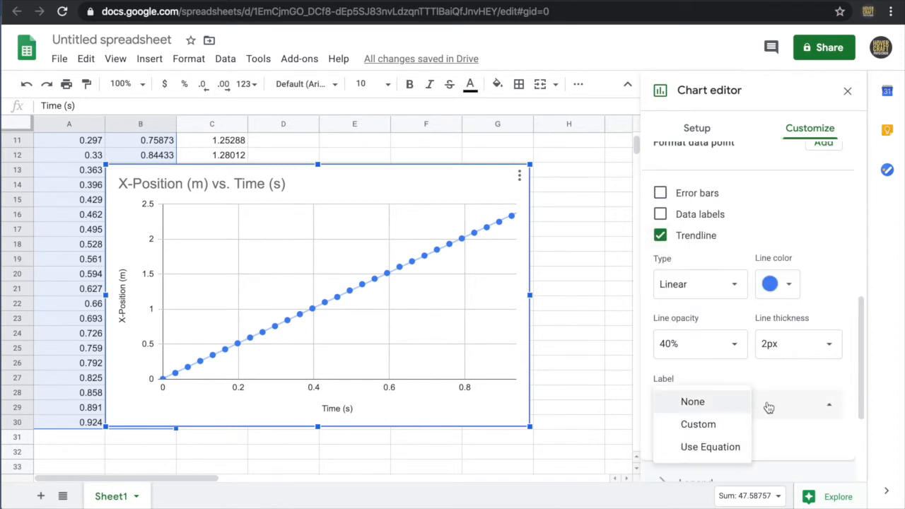
{"action": "left_click", "coordinate": [718, 445]}
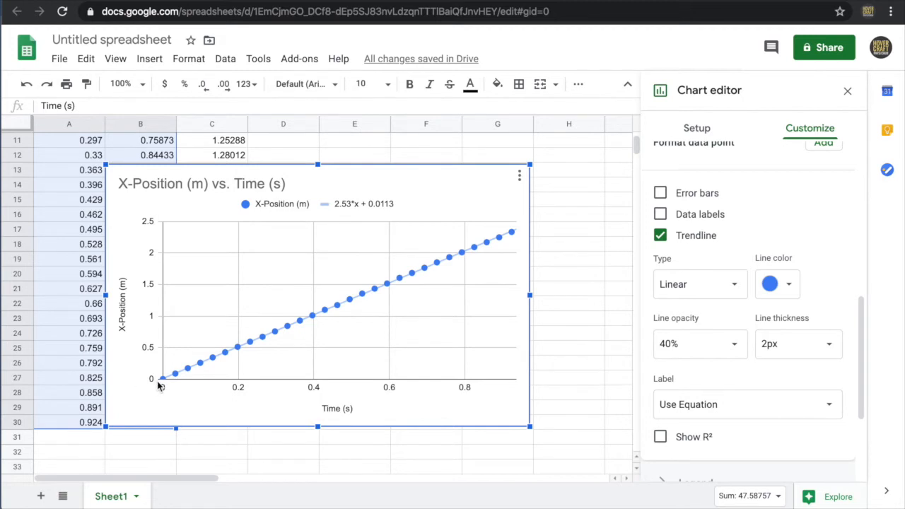
- Move the X-Position chart below the data rows and hide column B
{"action": "left_click_drag", "start_coordinate": [469, 169], "coordinate": [551, 159]}
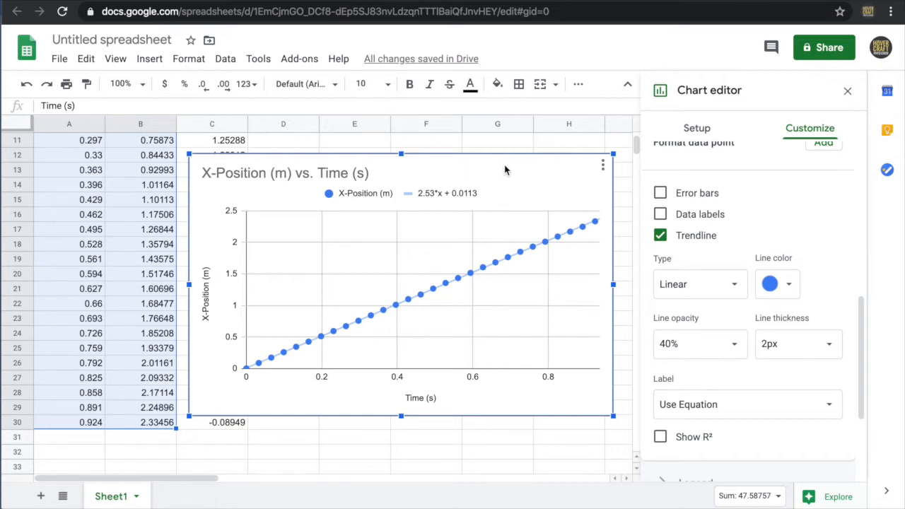
{"action": "left_click_drag", "start_coordinate": [505, 170], "coordinate": [507, 464]}
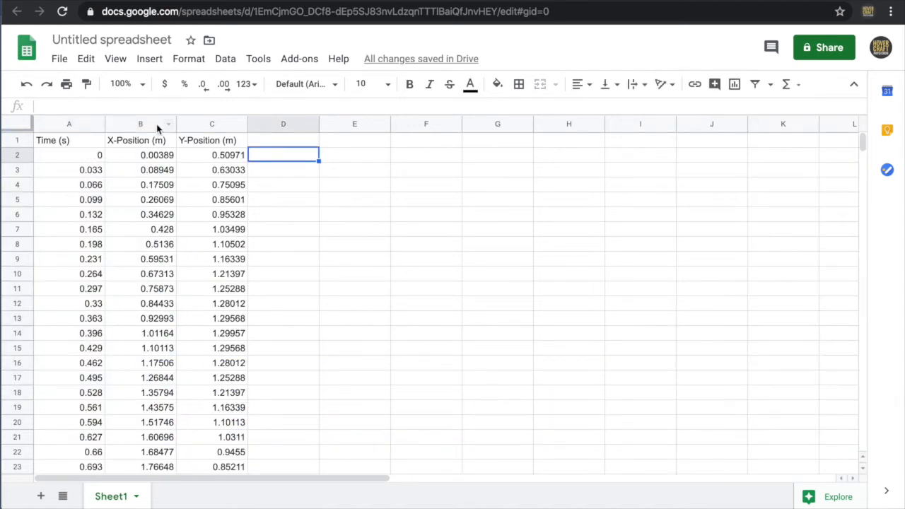
{"action": "left_click", "coordinate": [167, 126]}
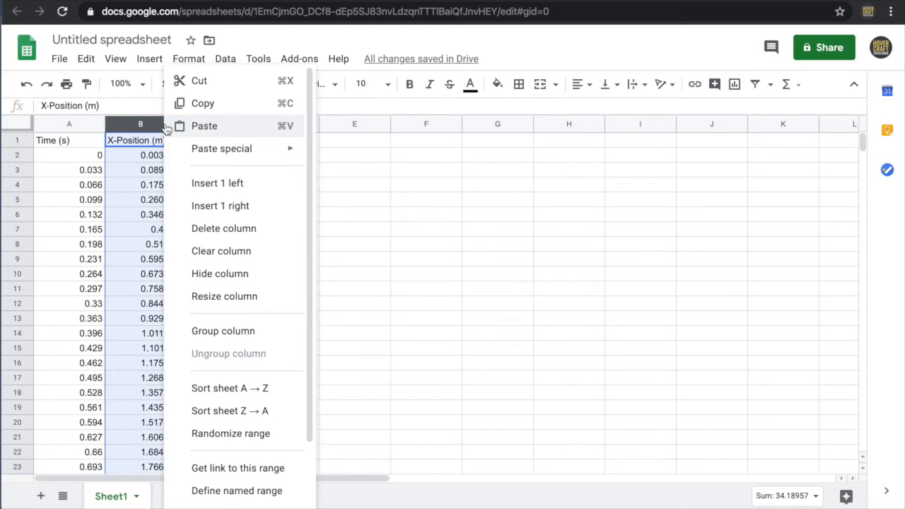
{"action": "left_click", "coordinate": [220, 274]}
- Insert a scatter chart of Y-Position (m) against Time (s) from A1:C30 and place it beside the data columns
{"action": "left_click_drag", "start_coordinate": [64, 139], "coordinate": [157, 425]}
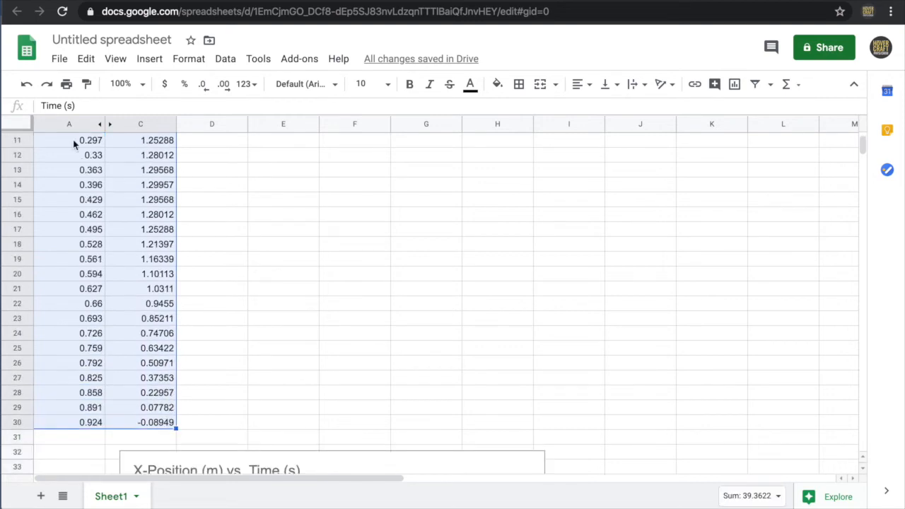
{"action": "left_click", "coordinate": [735, 84]}
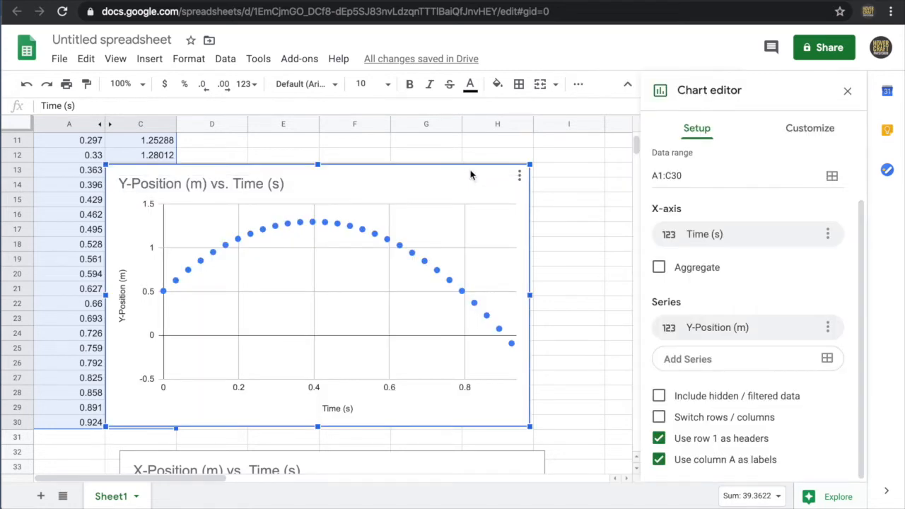
{"action": "left_click_drag", "start_coordinate": [477, 169], "coordinate": [558, 144]}
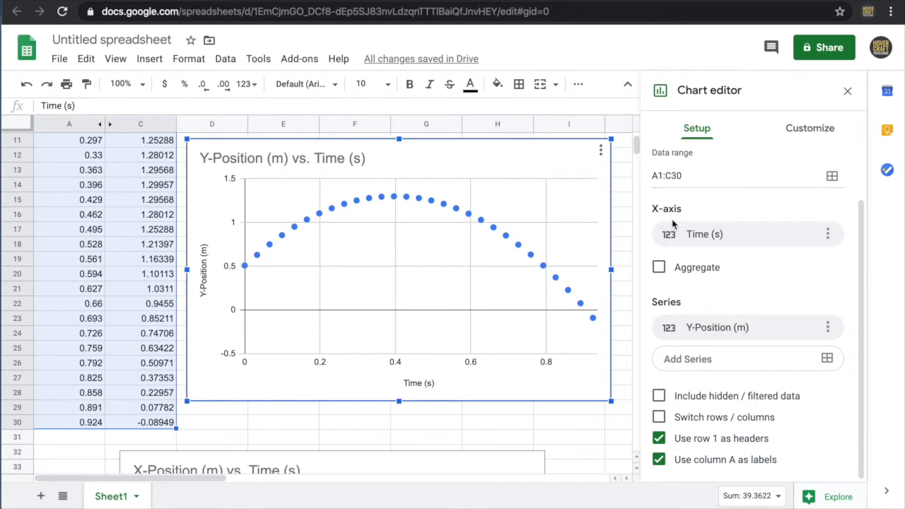
- Add a trendline to the Y-Position (m) series of the new chart
{"action": "left_click", "coordinate": [801, 131]}
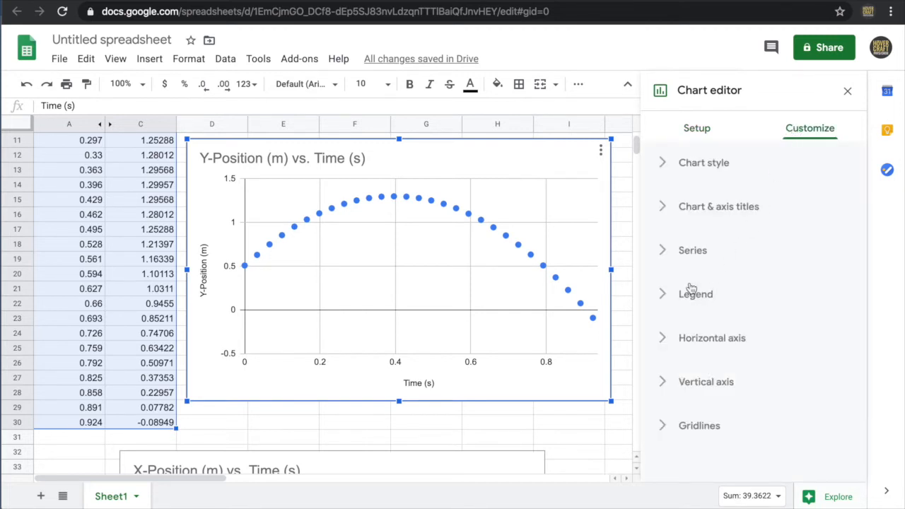
{"action": "left_click", "coordinate": [692, 252]}
{"action": "scroll", "coordinate": [737, 258], "scroll_direction": "down", "scroll_amount": 3}
{"action": "scroll", "coordinate": [738, 258], "scroll_direction": "down", "scroll_amount": 2}
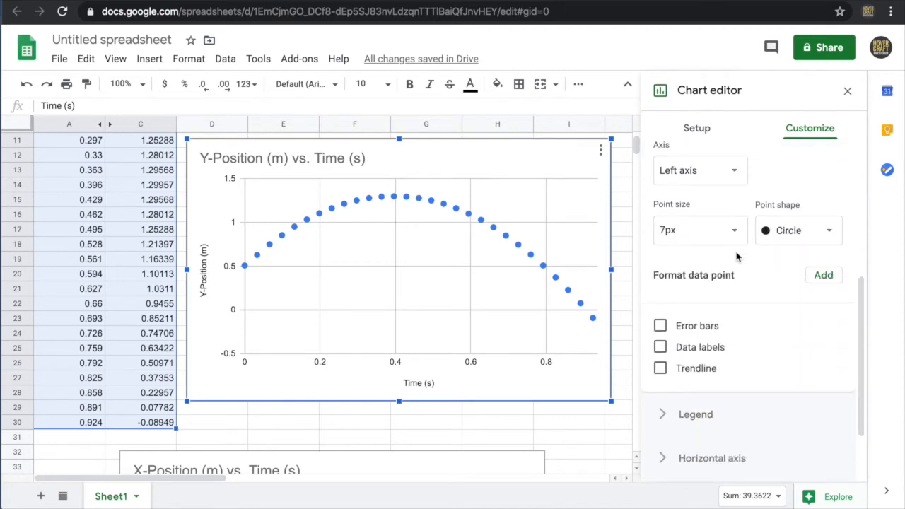
{"action": "left_click", "coordinate": [660, 368]}
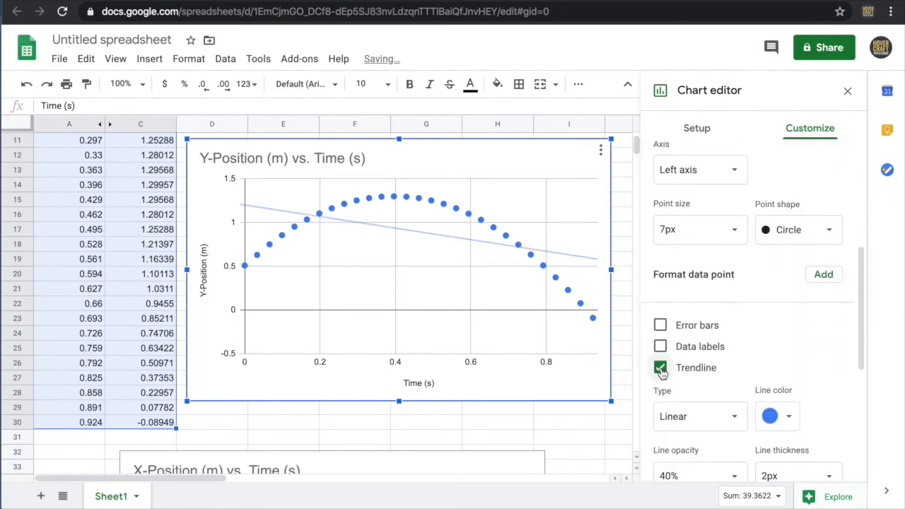
- Change the Y-Position trendline's type to Polynomial
{"action": "scroll", "coordinate": [755, 351], "scroll_direction": "down", "scroll_amount": 1}
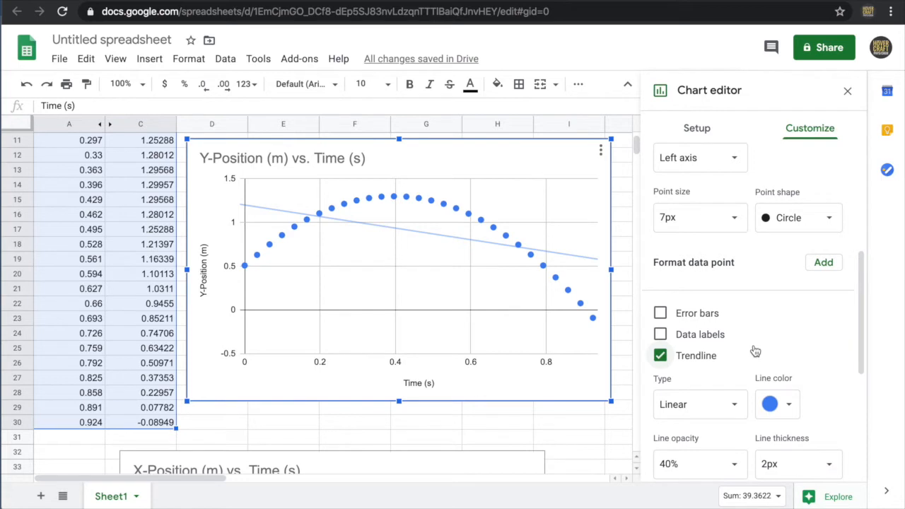
{"action": "scroll", "coordinate": [756, 351], "scroll_direction": "down", "scroll_amount": 1}
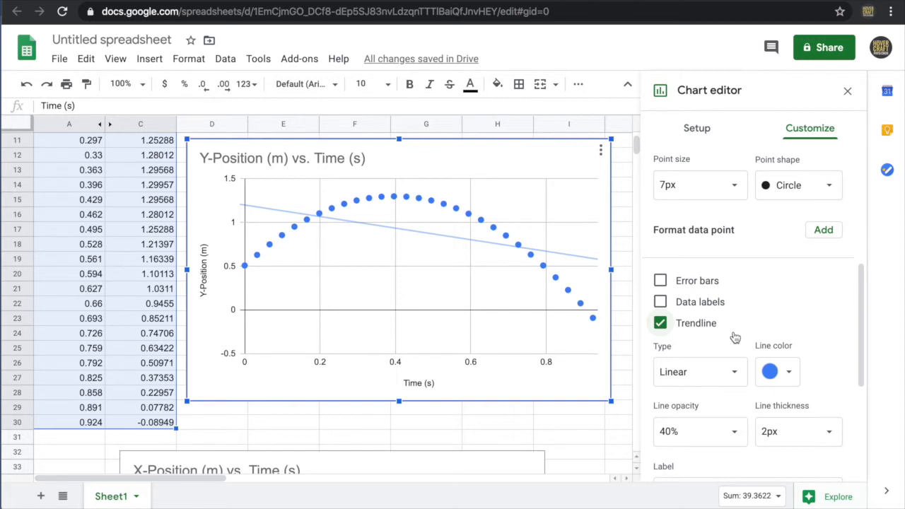
{"action": "scroll", "coordinate": [736, 338], "scroll_direction": "down", "scroll_amount": 1}
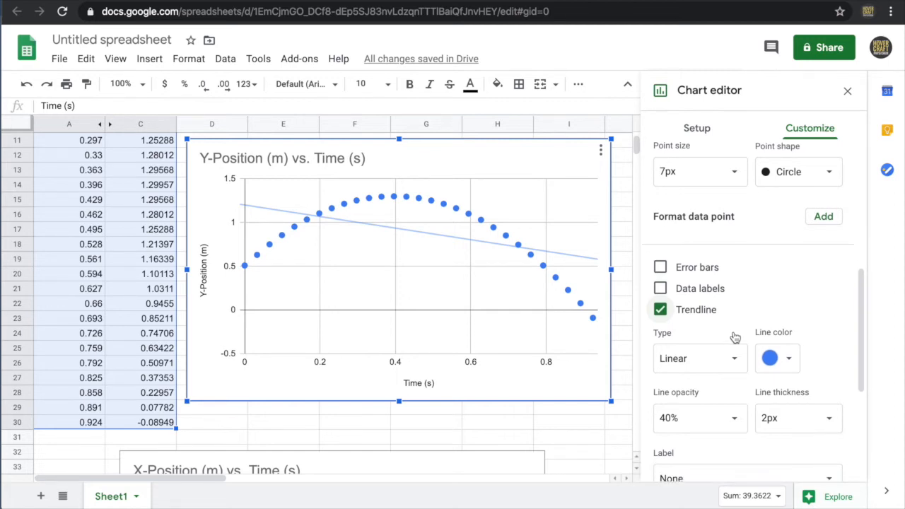
{"action": "left_click", "coordinate": [728, 358]}
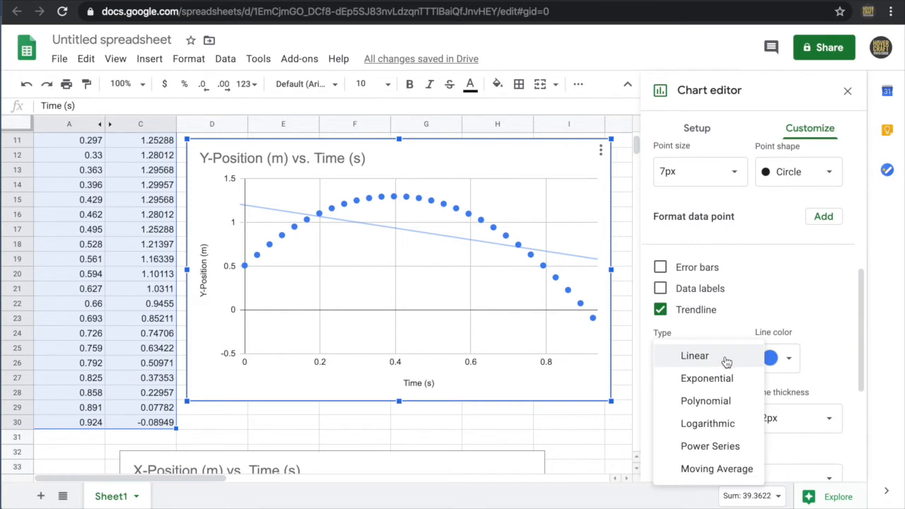
{"action": "left_click", "coordinate": [734, 400]}
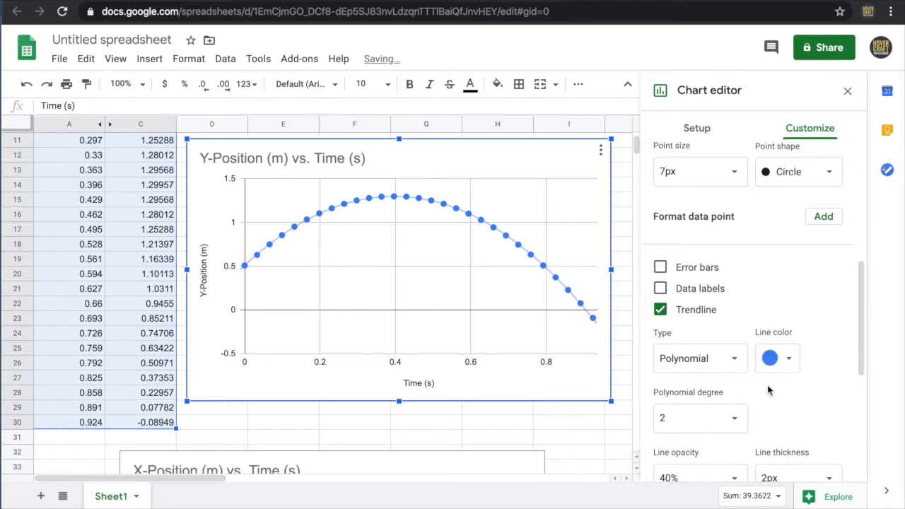
- Set the Y-Position trendline's label to Use Equation
{"action": "scroll", "coordinate": [768, 389], "scroll_direction": "down", "scroll_amount": 1}
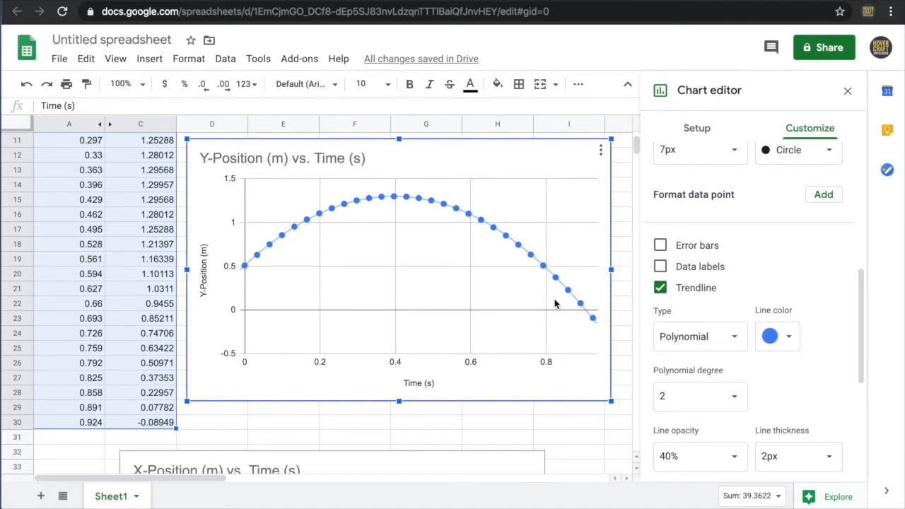
{"action": "scroll", "coordinate": [750, 385], "scroll_direction": "down", "scroll_amount": 2}
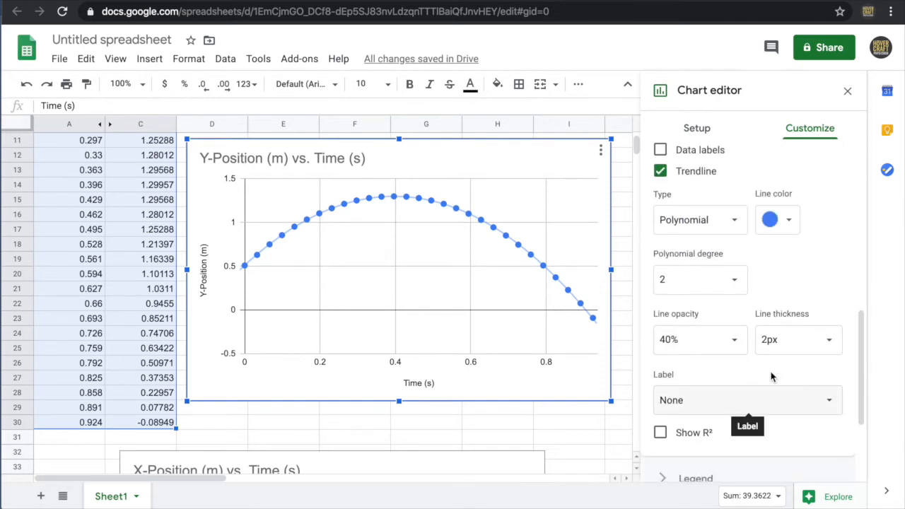
{"action": "left_click", "coordinate": [755, 408]}
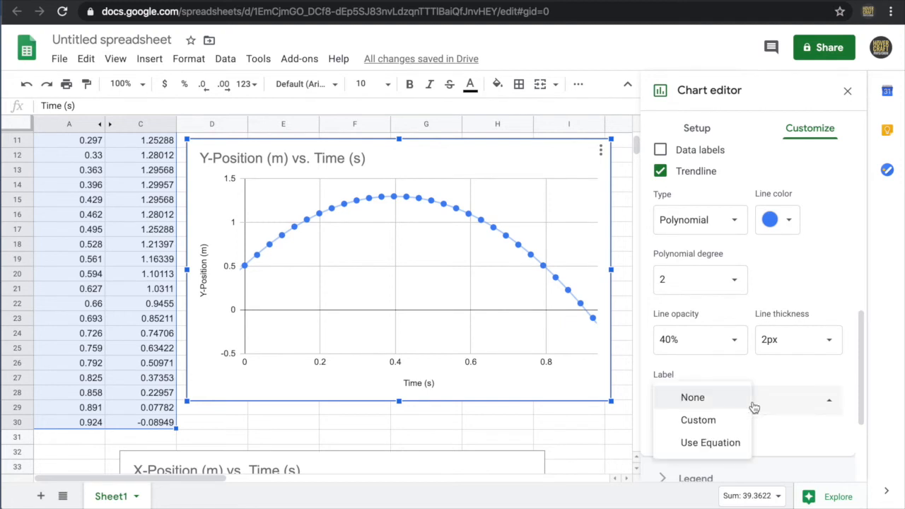
{"action": "left_click", "coordinate": [726, 442]}
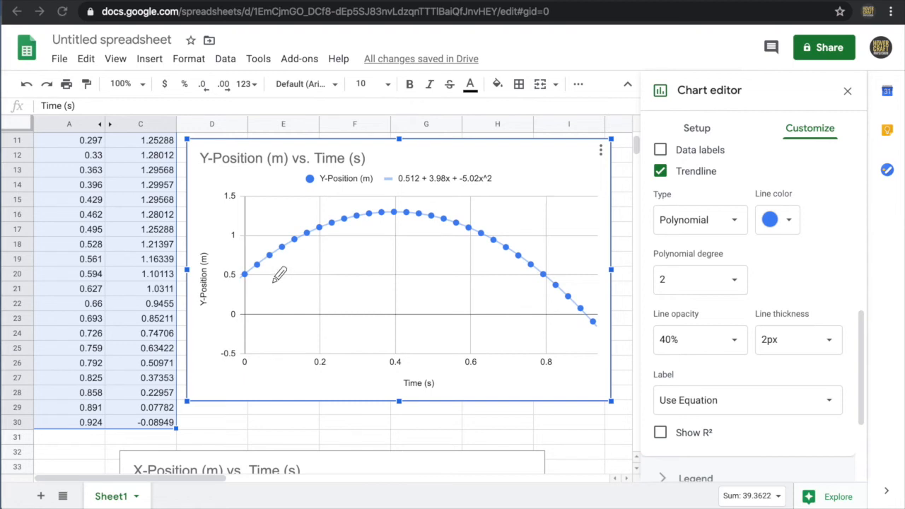
- Handwrite the kinematic equation Pos = ½at² + v₀t + y₀ over the Y-Position chart with the pencil
{"action": "mouse_move", "coordinate": [273, 278]}
{"action": "left_mouse_down"}
{"action": "mouse_move", "coordinate": [273, 299]}
{"action": "mouse_move", "coordinate": [282, 269]}
{"action": "mouse_move", "coordinate": [273, 289]}
{"action": "mouse_move", "coordinate": [325, 291]}
{"action": "mouse_move", "coordinate": [324, 301]}
{"action": "mouse_move", "coordinate": [353, 292]}
{"action": "mouse_move", "coordinate": [343, 307]}
{"action": "mouse_move", "coordinate": [370, 292]}
{"action": "mouse_move", "coordinate": [390, 310]}
{"action": "mouse_move", "coordinate": [398, 286]}
{"action": "mouse_move", "coordinate": [414, 306]}
{"action": "mouse_move", "coordinate": [442, 292]}
{"action": "mouse_move", "coordinate": [446, 310]}
{"action": "mouse_move", "coordinate": [451, 298]}
{"action": "mouse_move", "coordinate": [472, 309]}
{"action": "mouse_move", "coordinate": [474, 292]}
{"action": "mouse_move", "coordinate": [492, 306]}
{"action": "mouse_move", "coordinate": [502, 299]}
{"action": "left_mouse_up"}
{"action": "left_click", "coordinate": [427, 292]}
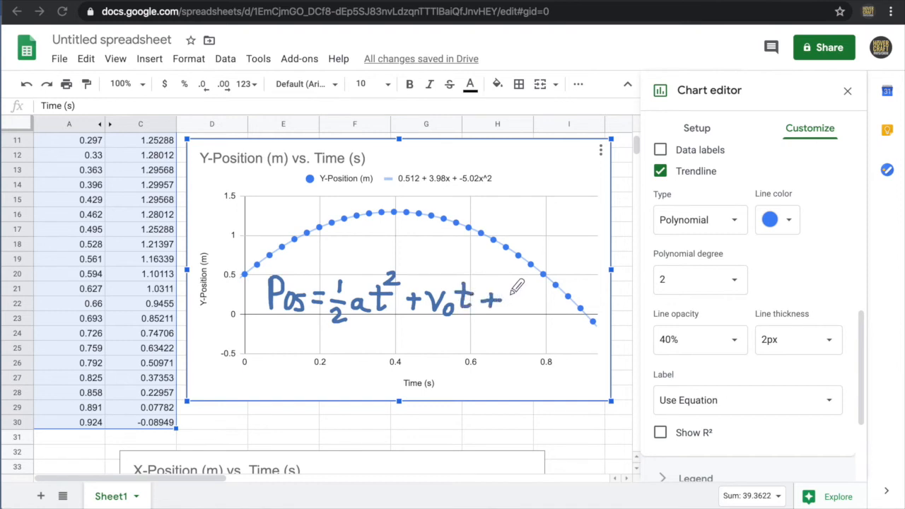
{"action": "mouse_move", "coordinate": [510, 295]}
{"action": "left_mouse_down"}
{"action": "mouse_move", "coordinate": [515, 305]}
{"action": "mouse_move", "coordinate": [524, 287]}
{"action": "mouse_move", "coordinate": [518, 316]}
{"action": "mouse_move", "coordinate": [507, 323]}
{"action": "mouse_move", "coordinate": [529, 311]}
{"action": "mouse_move", "coordinate": [527, 302]}
{"action": "left_mouse_up"}
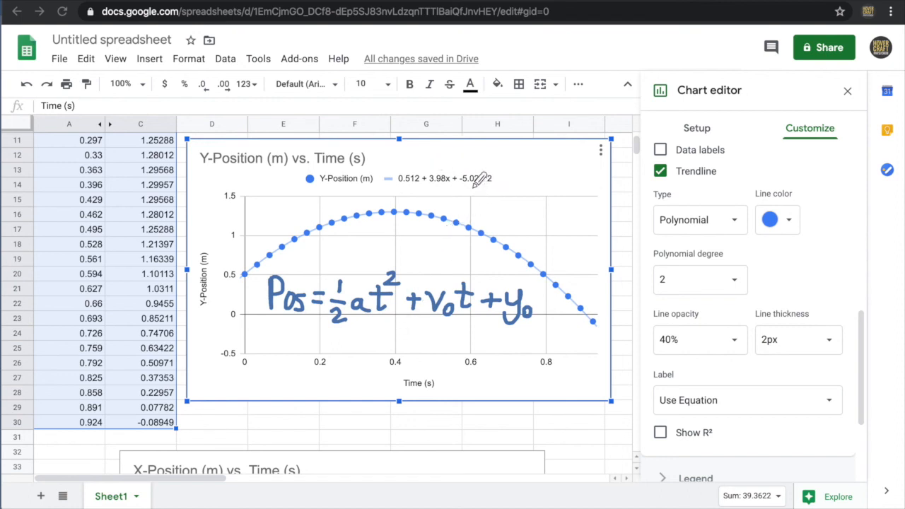
- Draw arrows linking the trendline's x² term to ½a, its x term to v₀ and its constant to y₀
{"action": "mouse_move", "coordinate": [475, 181]}
{"action": "left_mouse_down"}
{"action": "mouse_move", "coordinate": [461, 204]}
{"action": "mouse_move", "coordinate": [359, 229]}
{"action": "mouse_move", "coordinate": [344, 274]}
{"action": "mouse_move", "coordinate": [353, 258]}
{"action": "left_mouse_up"}
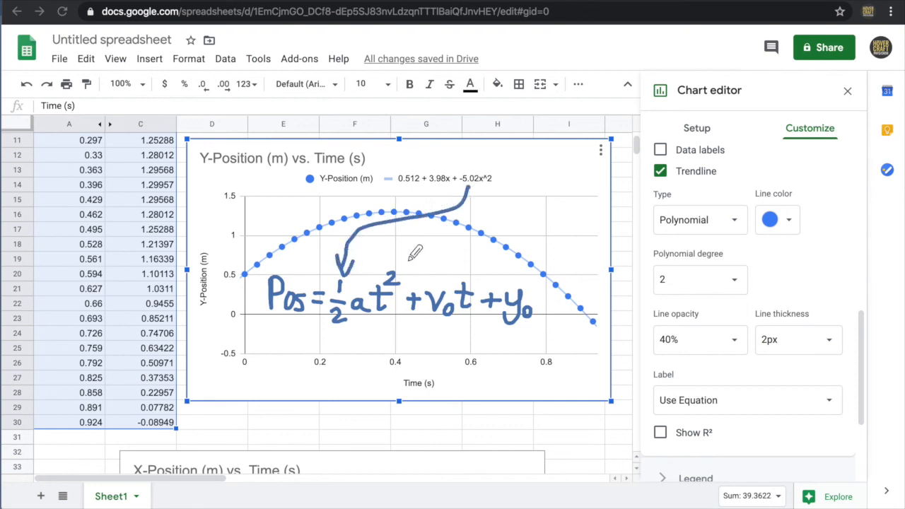
{"action": "mouse_move", "coordinate": [434, 187]}
{"action": "left_mouse_down"}
{"action": "mouse_move", "coordinate": [427, 238]}
{"action": "mouse_move", "coordinate": [439, 270]}
{"action": "mouse_move", "coordinate": [449, 262]}
{"action": "left_mouse_up"}
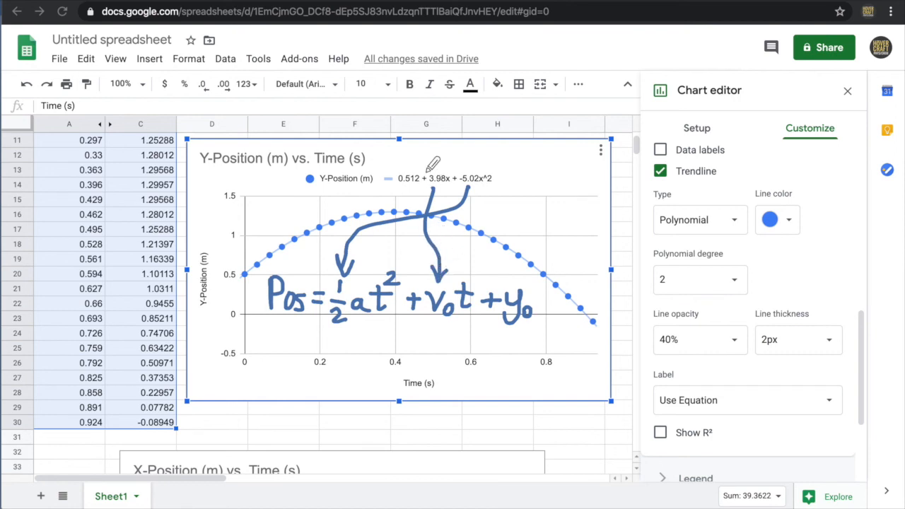
{"action": "mouse_move", "coordinate": [413, 172]}
{"action": "left_mouse_down"}
{"action": "mouse_move", "coordinate": [447, 163]}
{"action": "mouse_move", "coordinate": [527, 177]}
{"action": "mouse_move", "coordinate": [522, 278]}
{"action": "mouse_move", "coordinate": [532, 261]}
{"action": "left_mouse_up"}
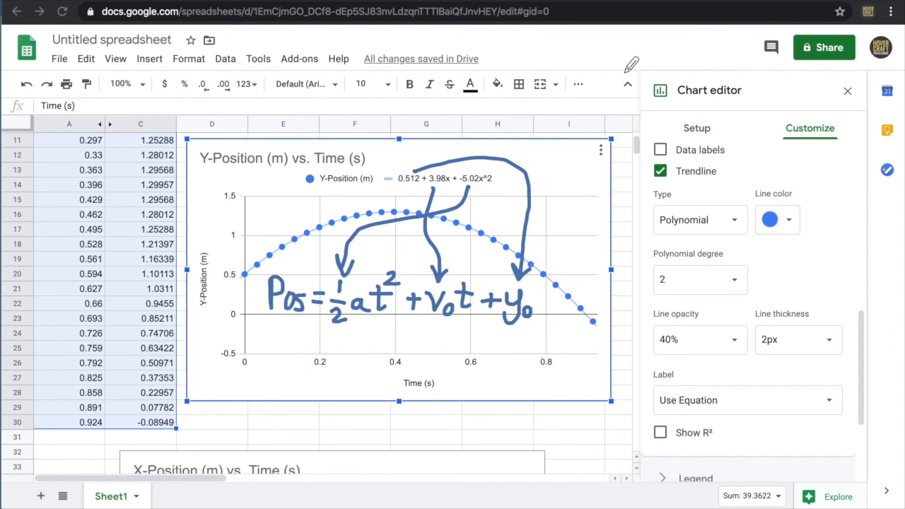